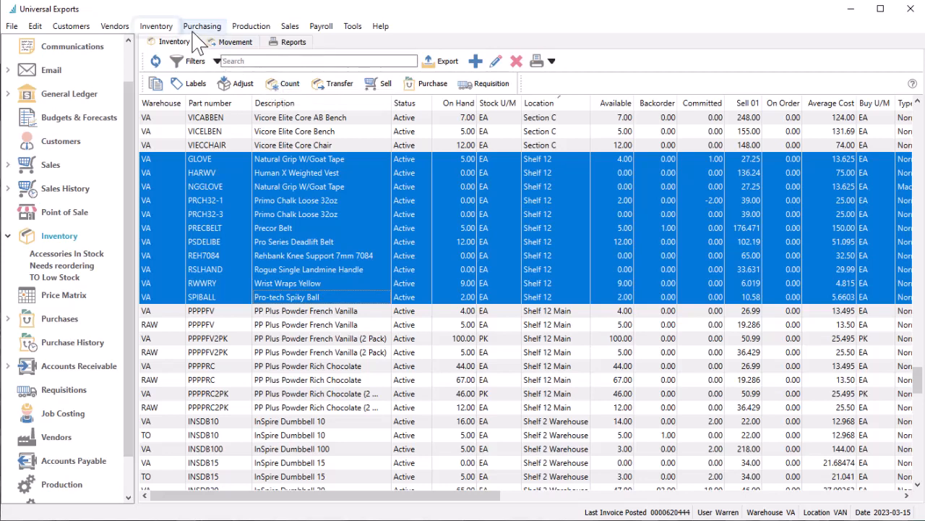
- Open the inventory counts list and create a new inventory count
left_click(178, 29)
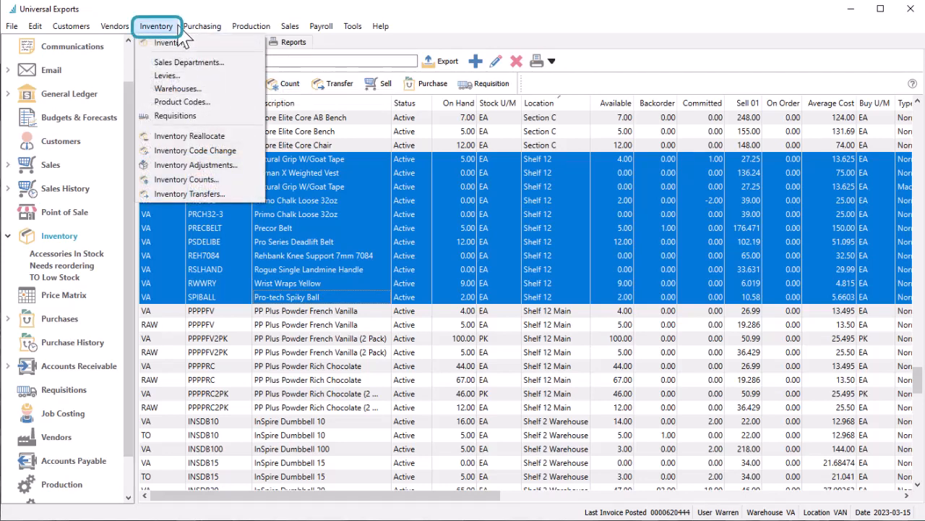
left_click(210, 181)
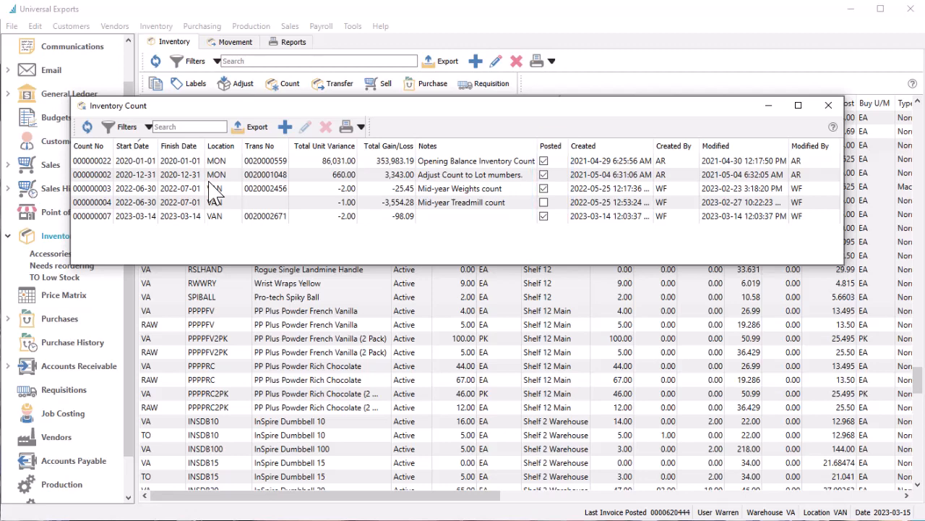
left_click(286, 129)
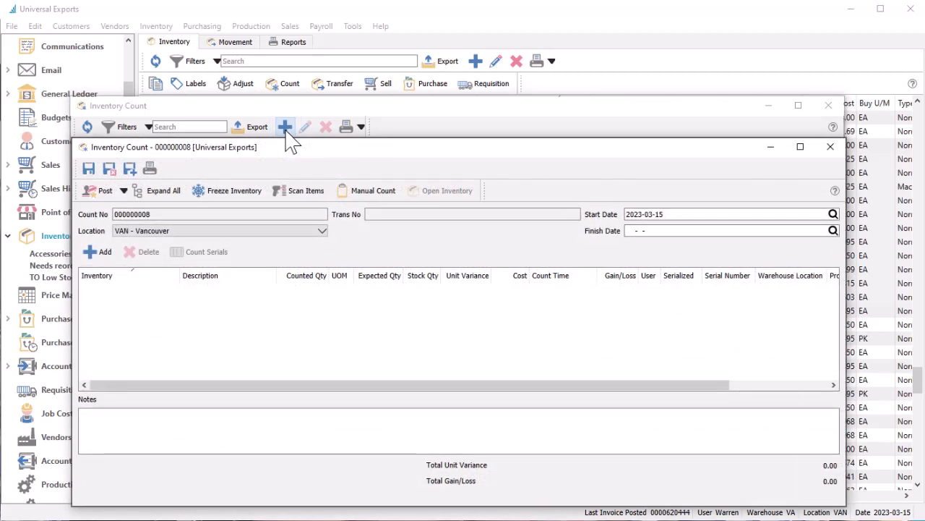
left_click(96, 253)
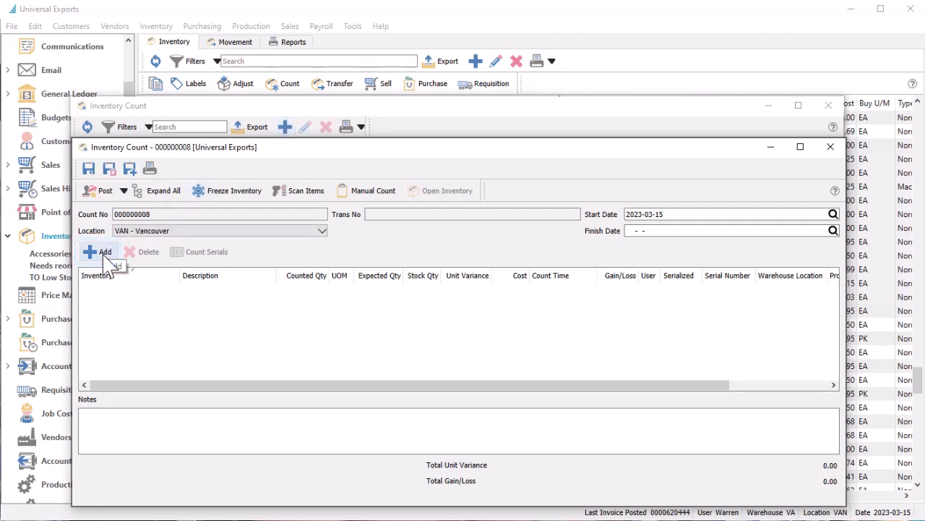
- Freeze all inventory matching the saved filter VA Shelf 2 items into the new count
left_click(228, 196)
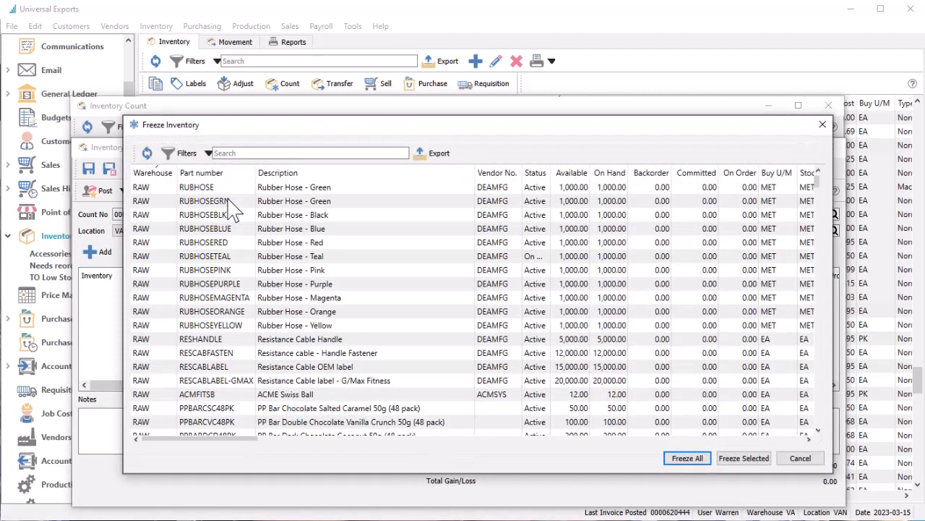
left_click(208, 153)
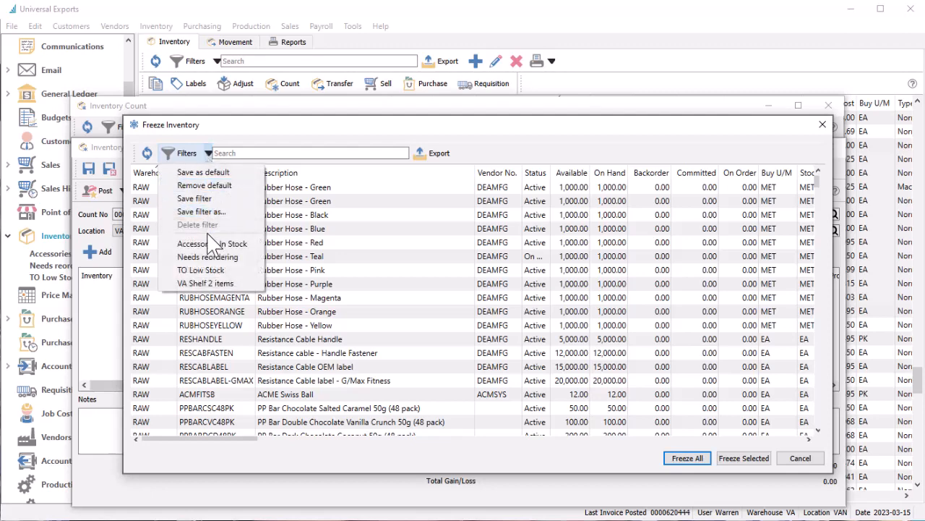
left_click(211, 285)
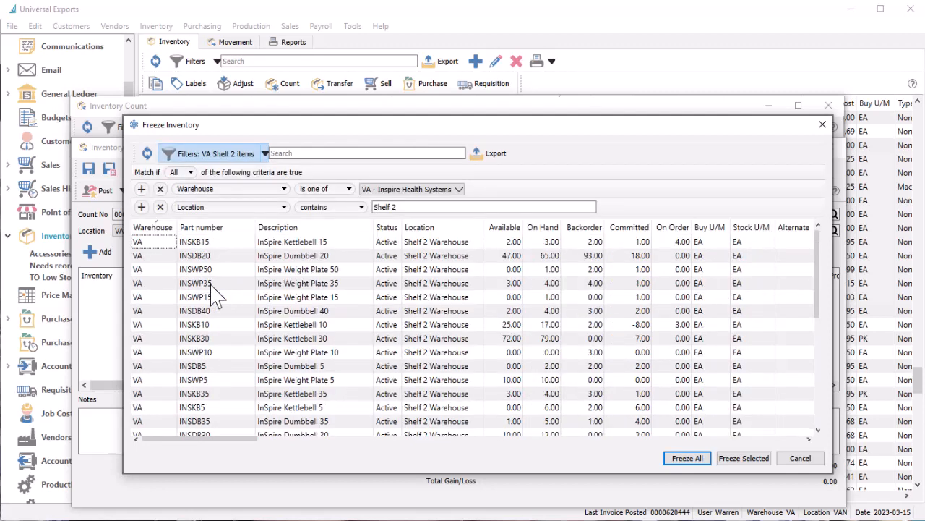
left_click(687, 458)
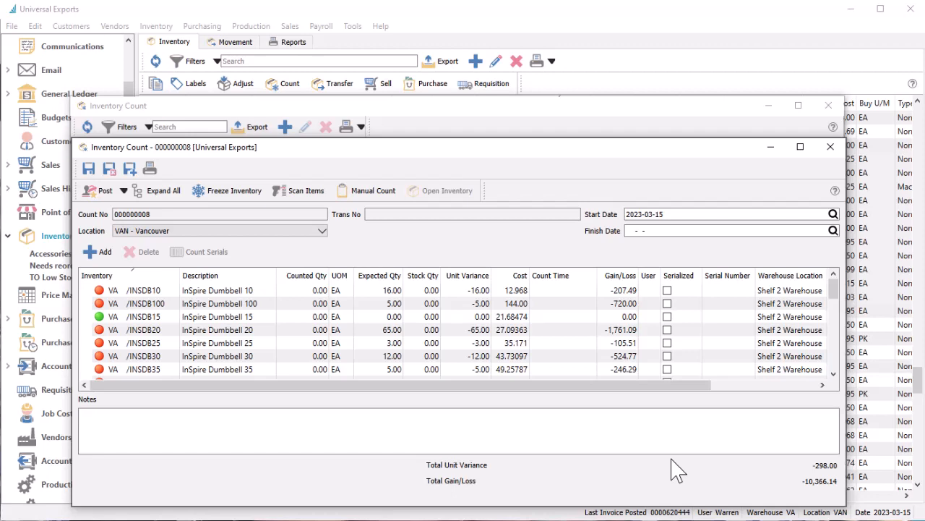
- Try to add the Inspire Kettlebell Kit (INSPKBKIT) to the count by looking up KIT
left_click(109, 253)
left_click(122, 290)
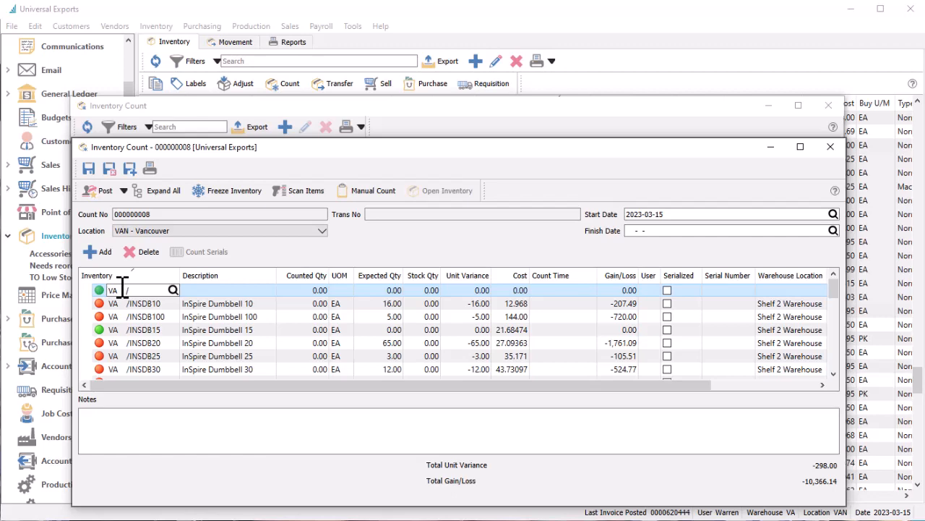
type("KIT")
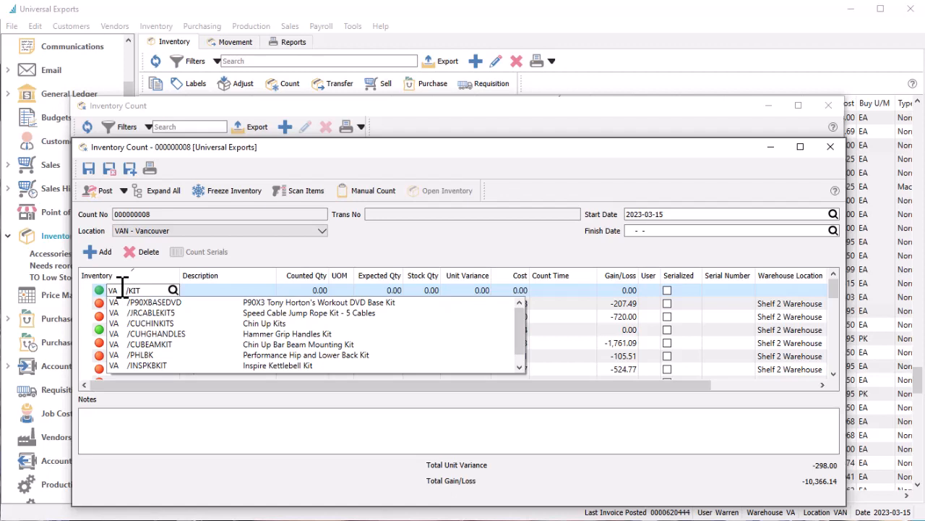
left_click(149, 367)
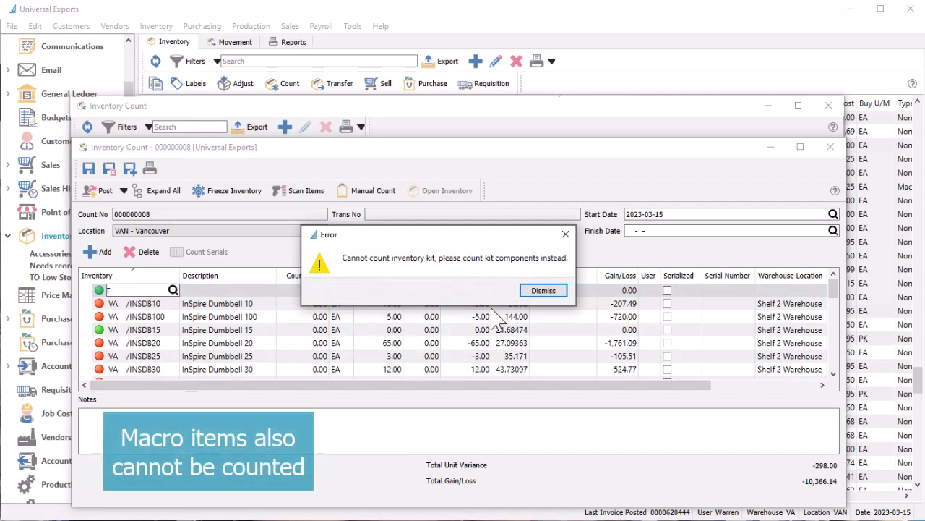
left_click(542, 291)
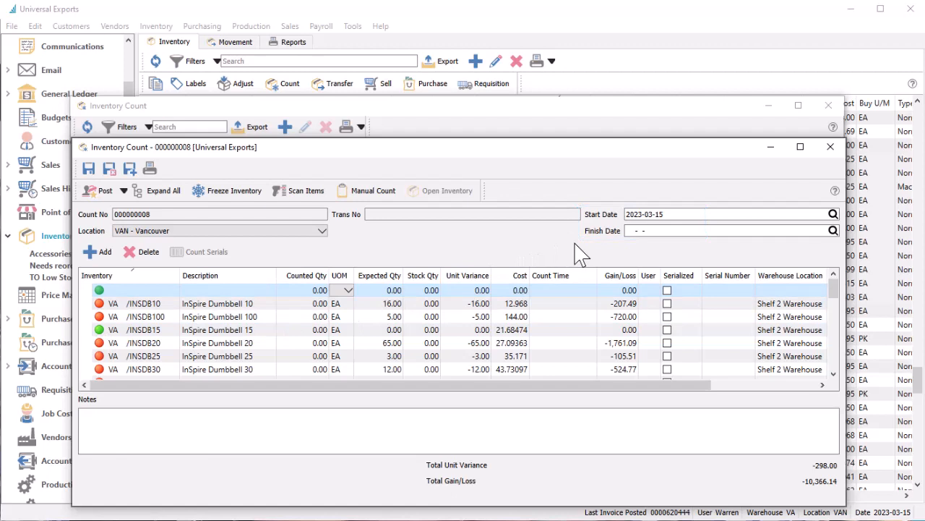
- Open the print options for the count and look at the Inventory Count Sheet by Location report
left_click(322, 231)
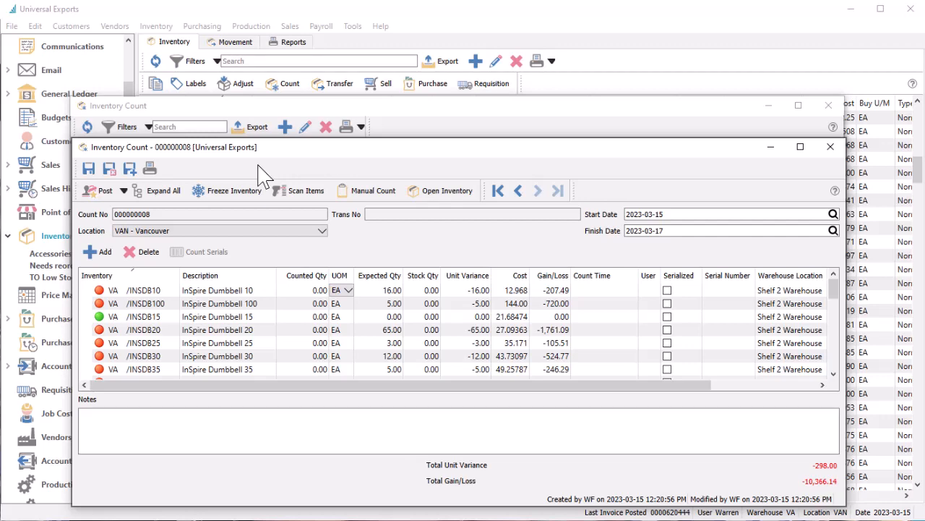
left_click(149, 167)
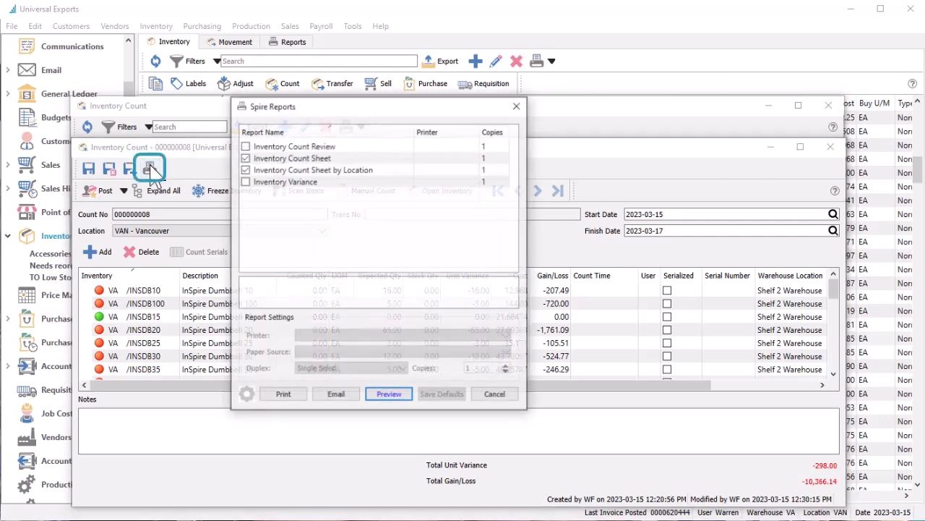
double_click(255, 170)
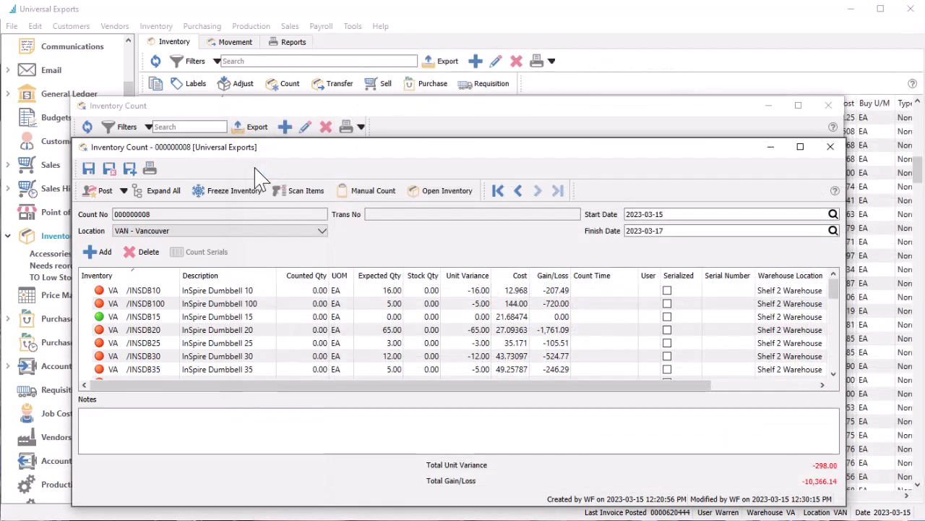
- Enter a manual counted quantity of 16 for InSpire Dumbbell 10 and view the unit of measure options for InSpire Dumbbell 5
left_click(340, 195)
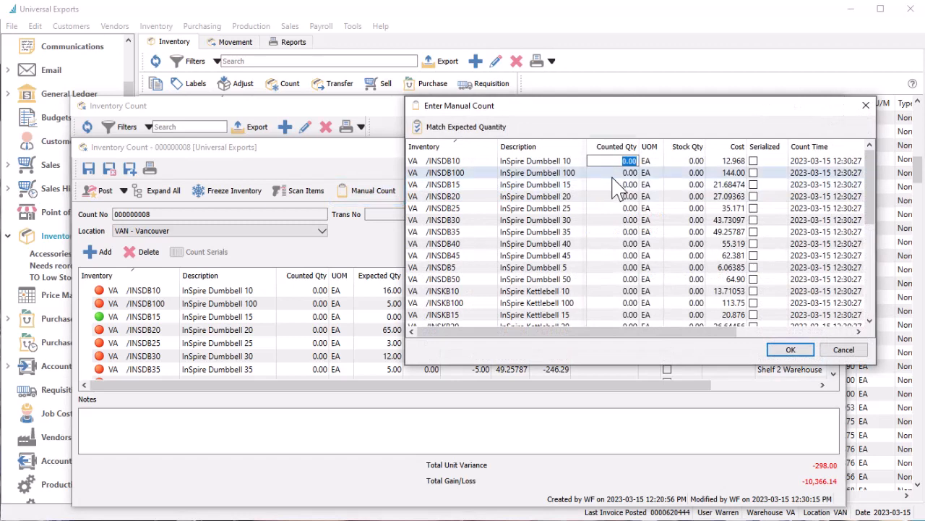
type("16")
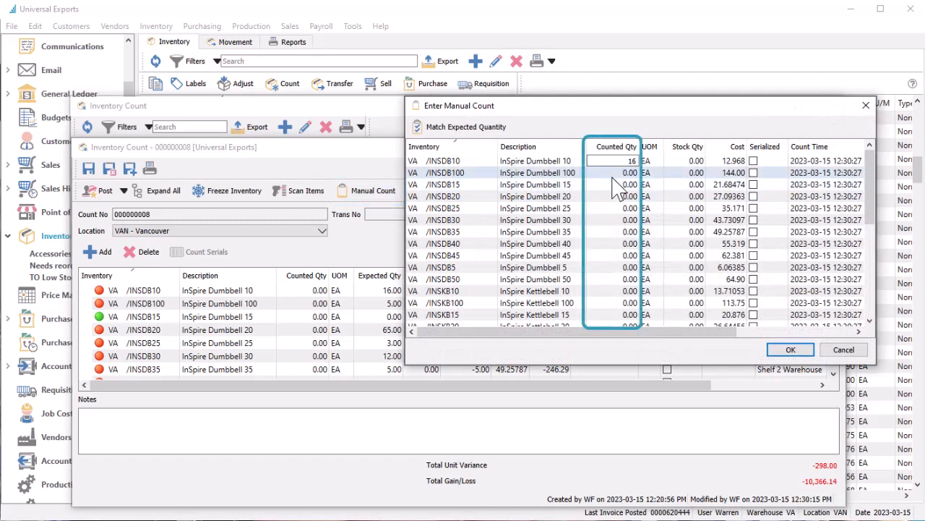
left_click(612, 176)
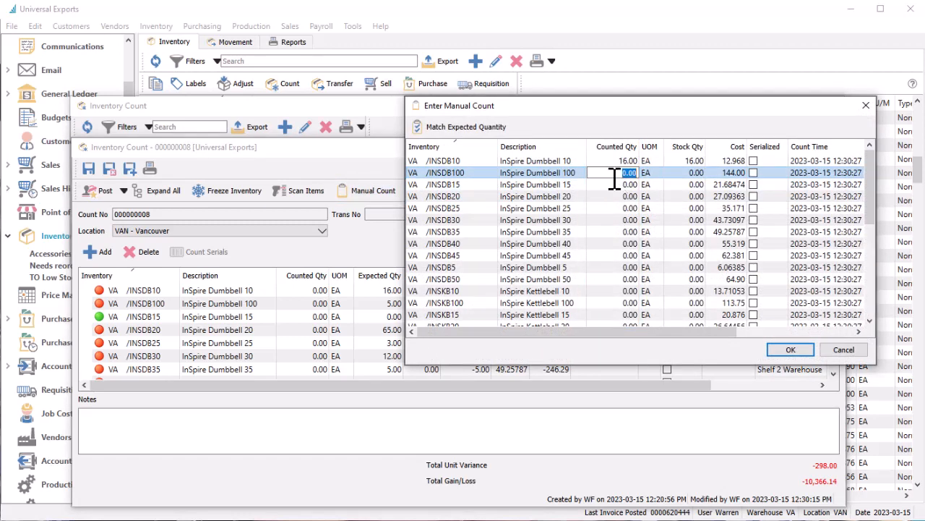
left_click(661, 267)
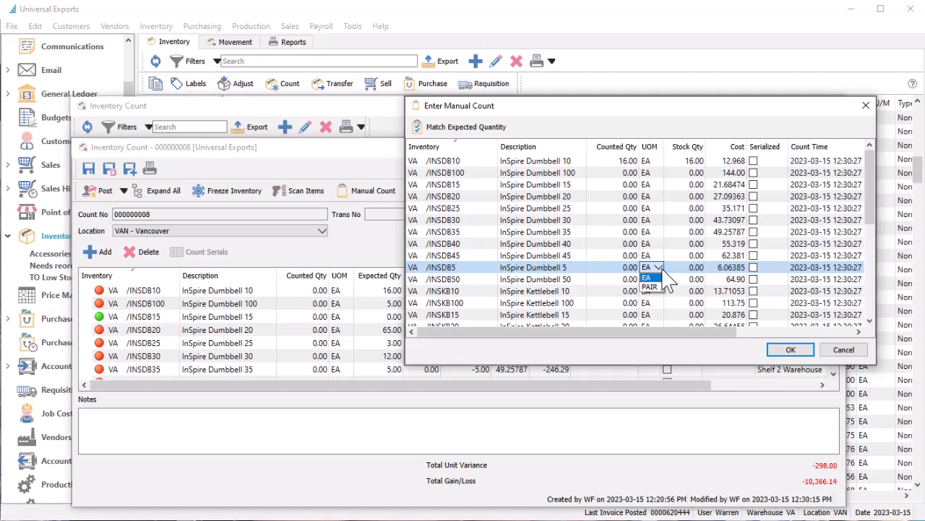
left_click(663, 270)
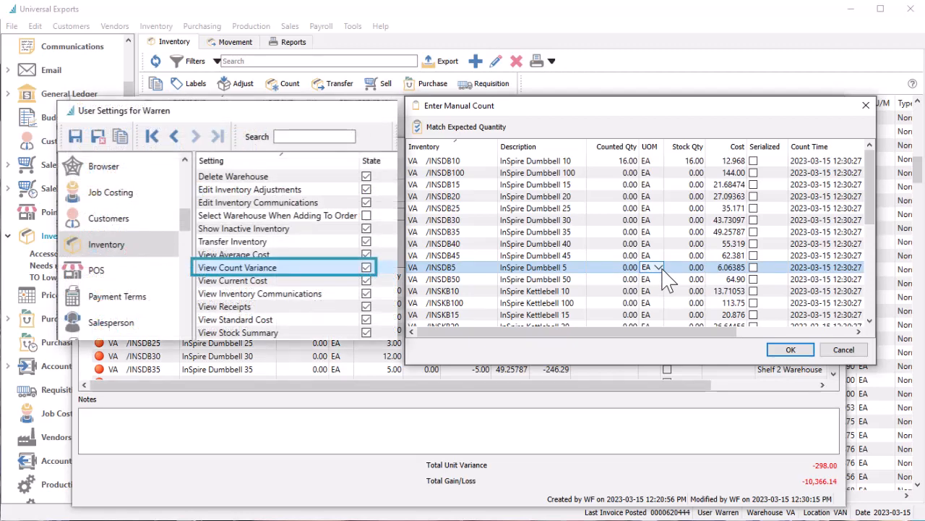
- Match the manual counts to the expected quantities and accept the manual count entries
left_click(488, 133)
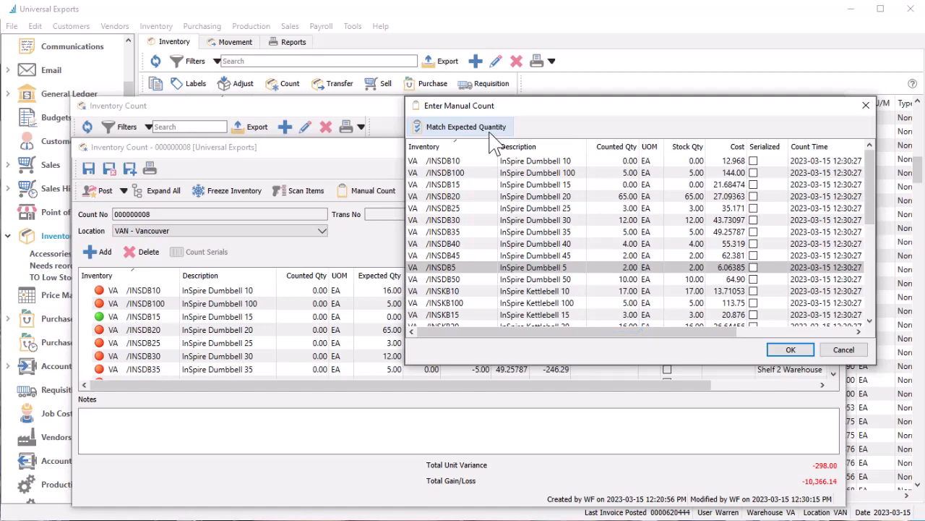
left_click_drag(521, 109, 690, 130)
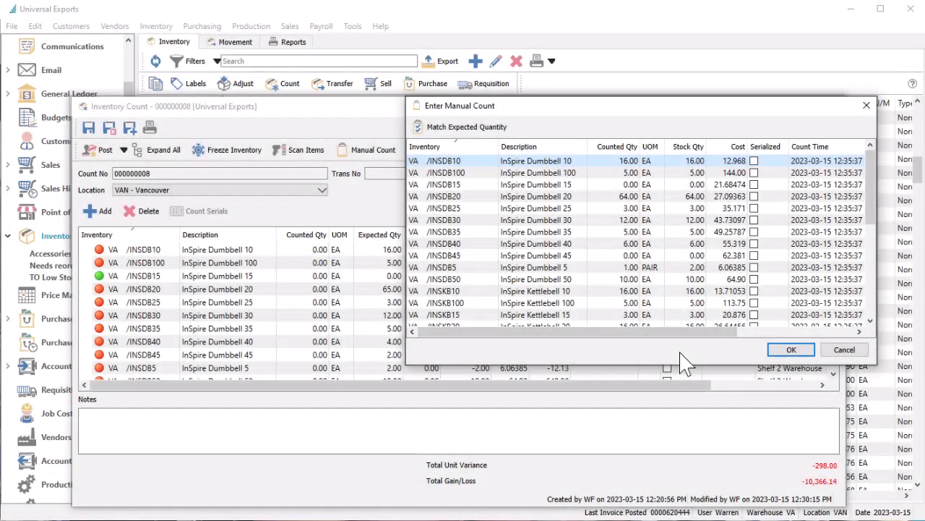
left_click(791, 350)
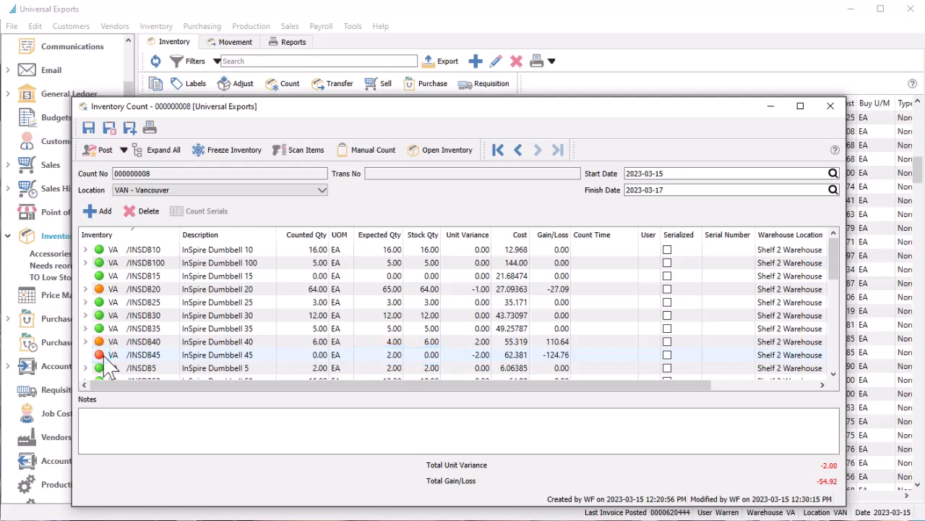
- View the count records under InSpire Dumbbell 30, and expand and collapse the records of all items
left_click(85, 315)
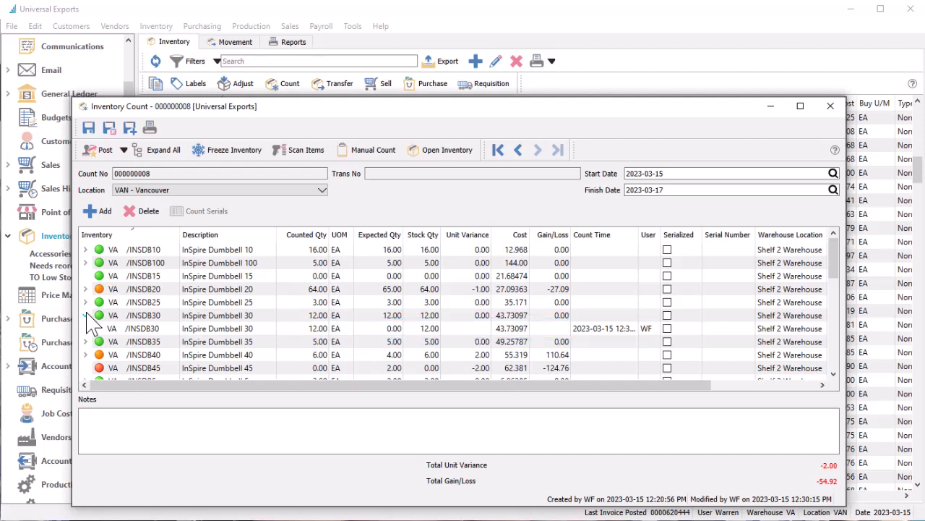
left_click(163, 152)
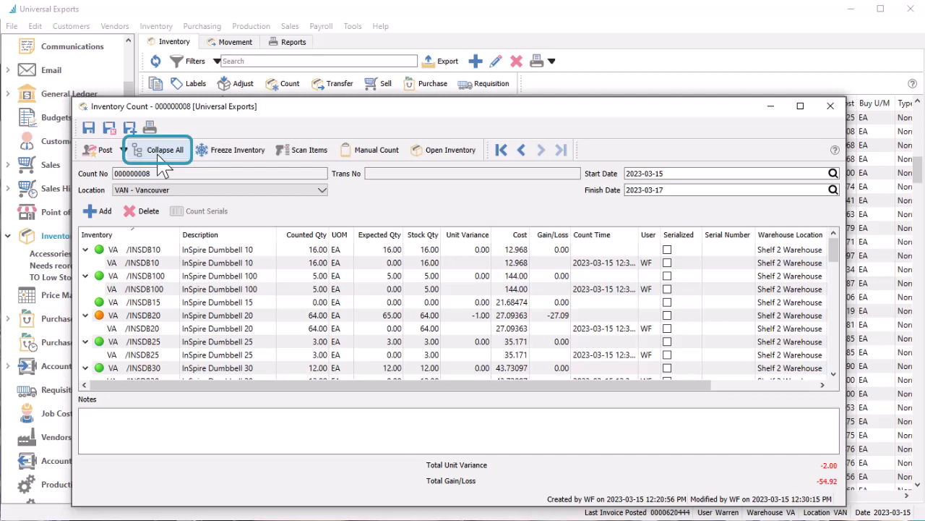
left_click(162, 150)
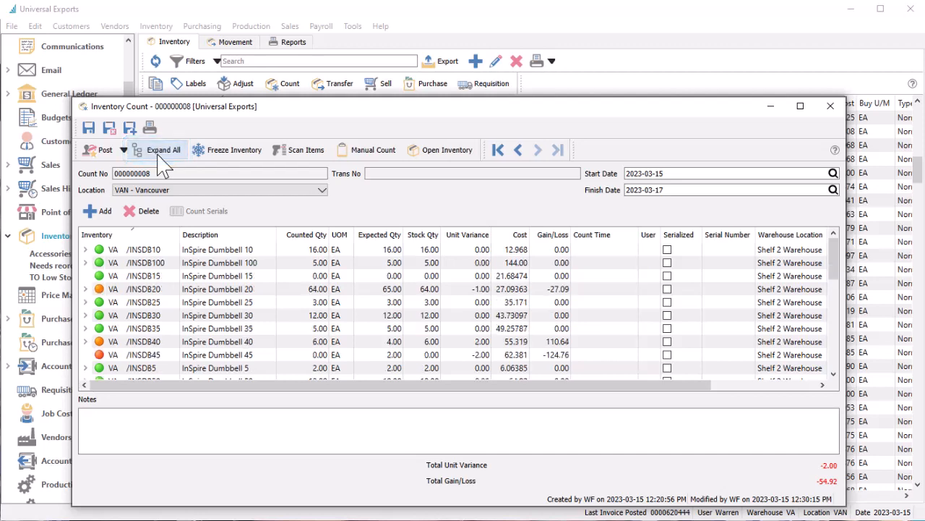
left_click(367, 152)
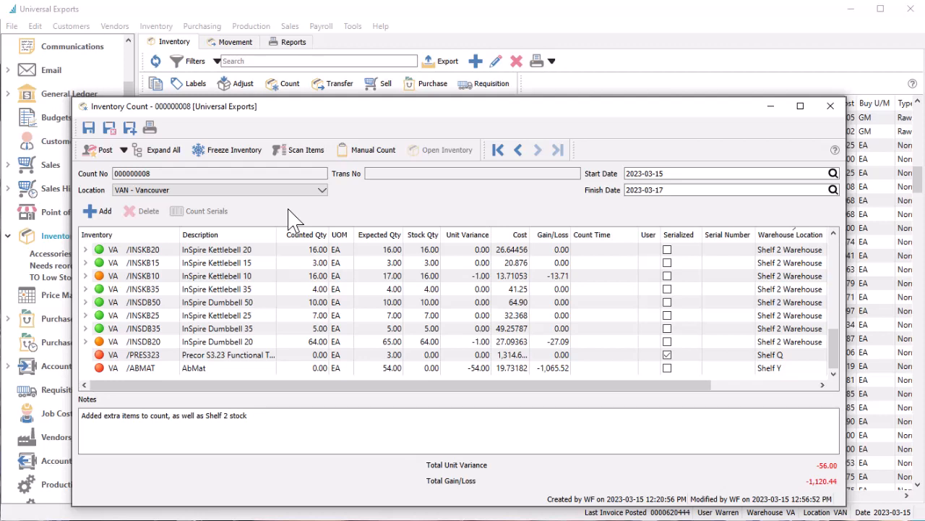
- Start scanning items into the count and scan code 1111 for one AbMat
left_click(302, 155)
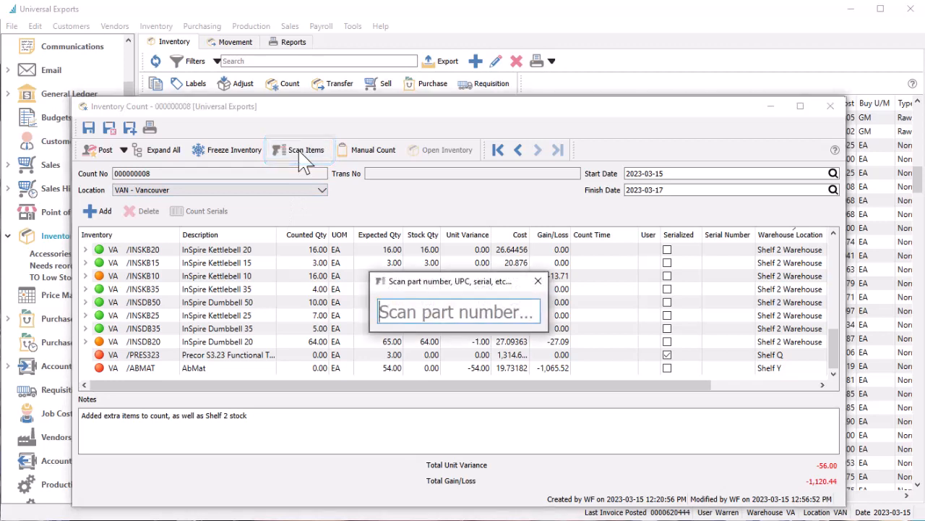
type("1111")
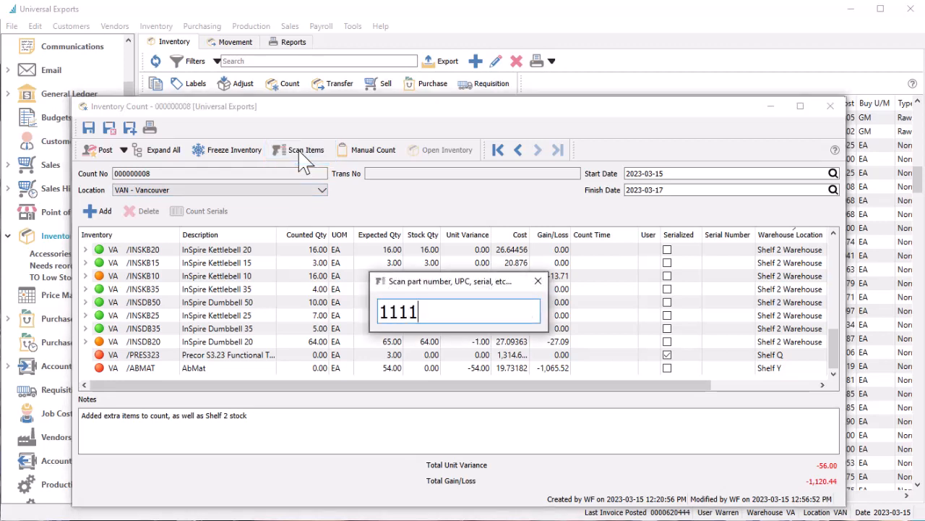
key("Return")
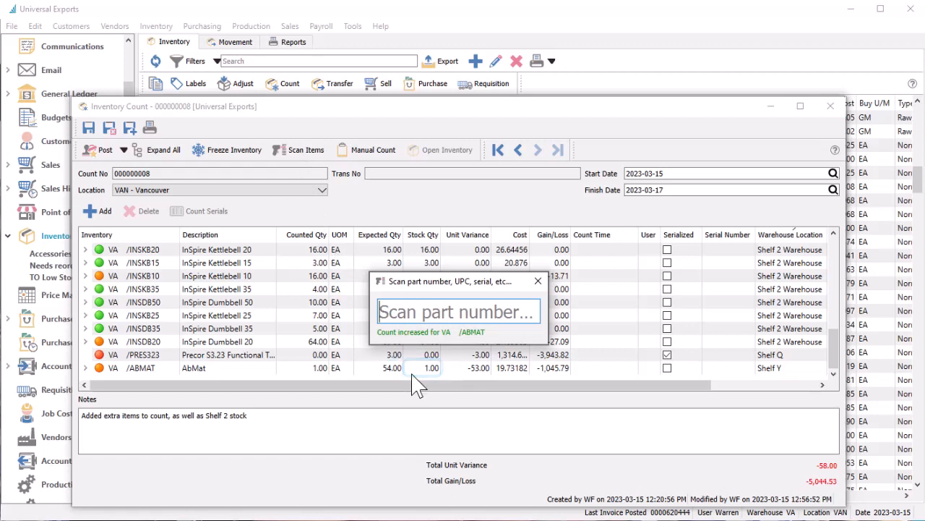
- Scan code 777666555 to count one Intek TS2 Weight Bench
type("7776665")
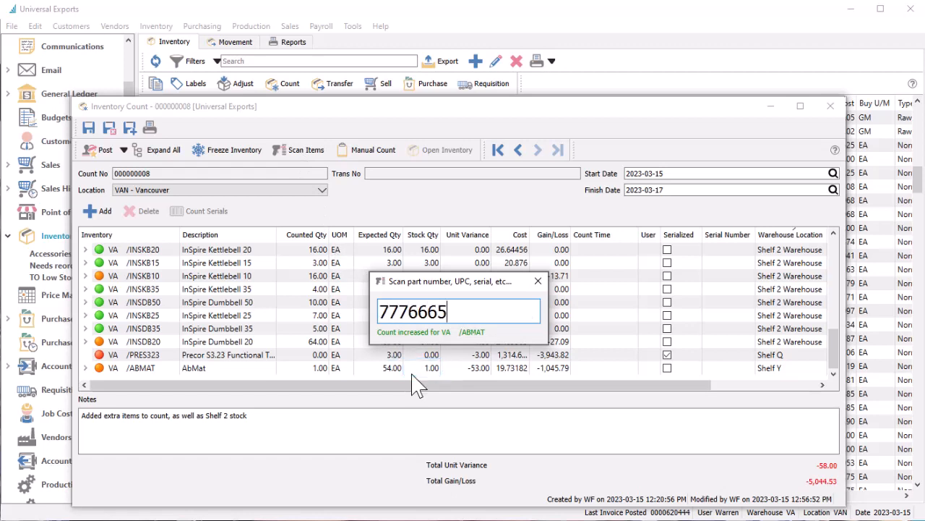
type("55")
key("Return")
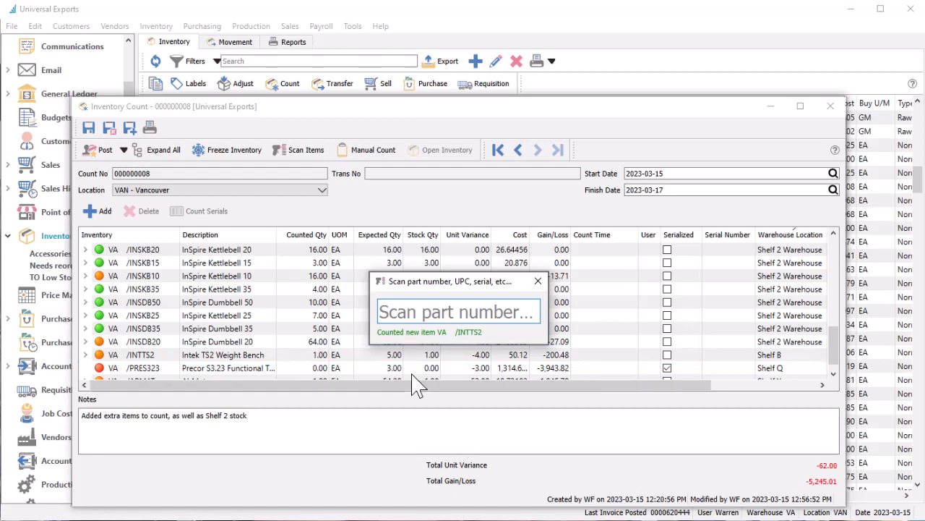
- Scan code 777666999 with a quantity multiplier of 2 for the Intek TS2 Weight Bench and finish scanning
type("2*777666999")
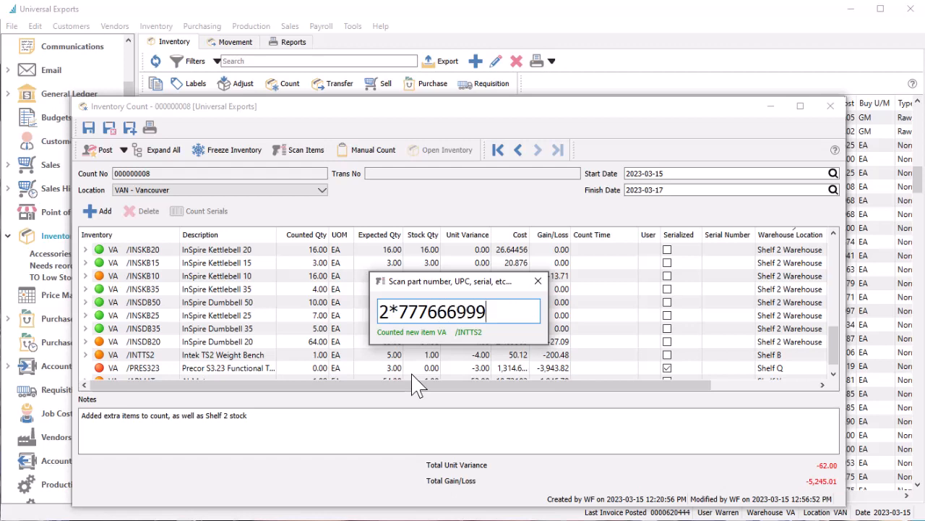
key("Return")
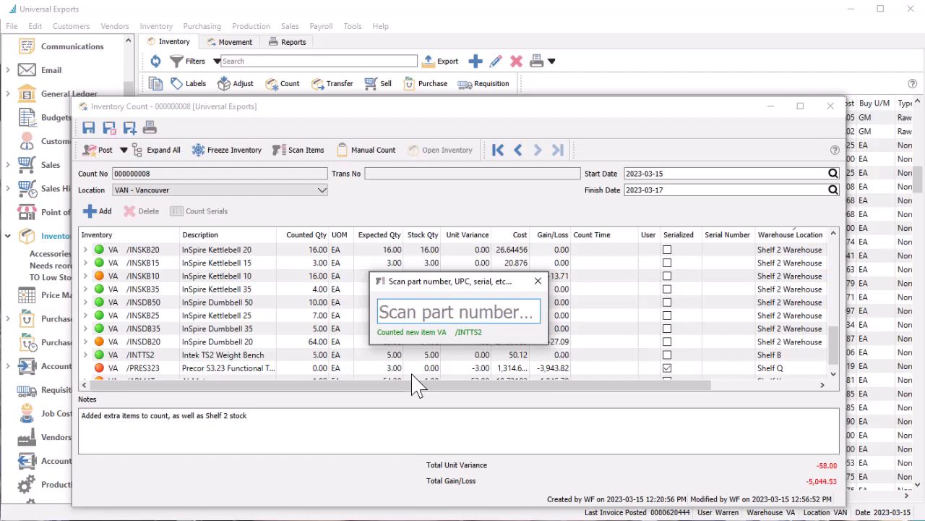
key("Escape")
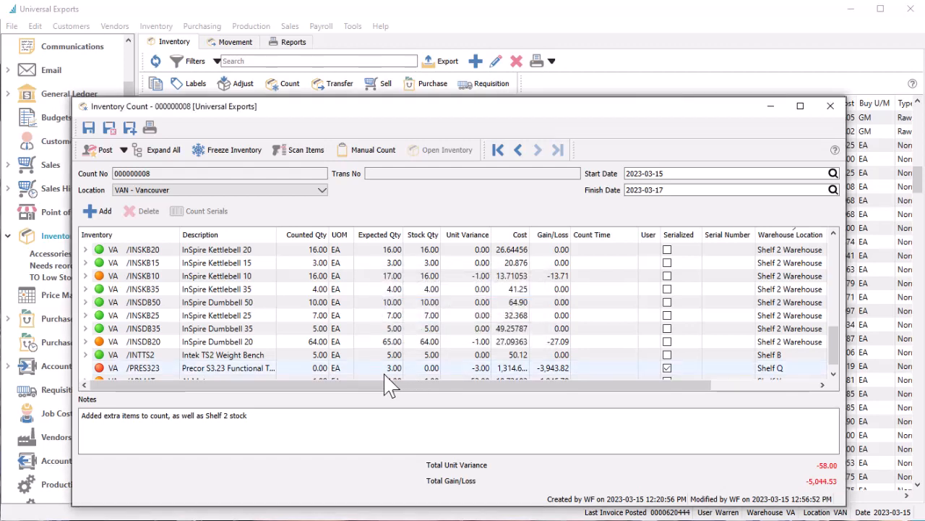
- View the individual count records under the Intek TS2 Weight Bench
left_click(85, 355)
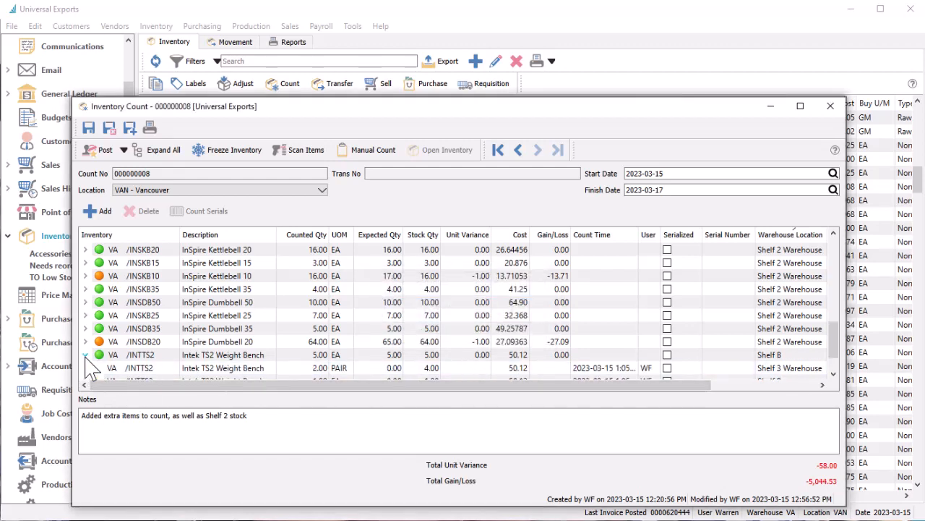
scroll(90, 369, "down", 1)
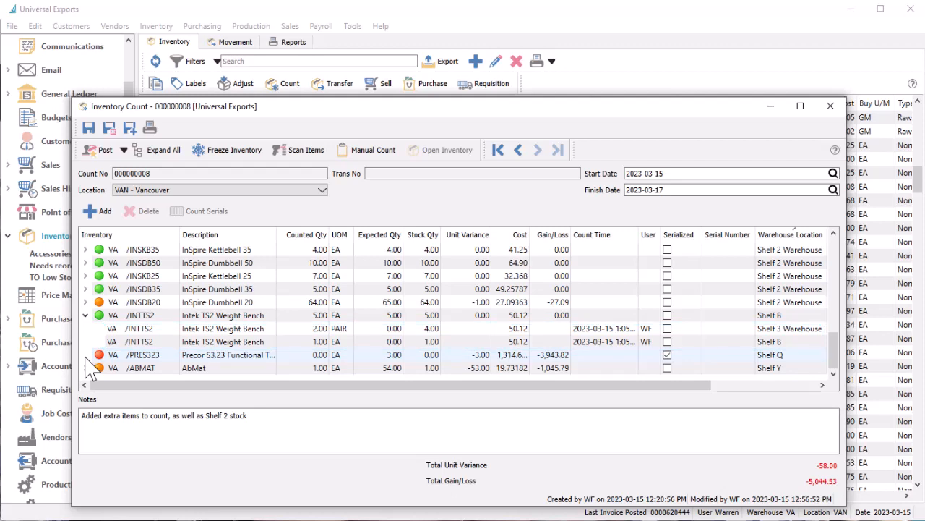
- Count serials 5465681 and 5465682 for the serialized Precor item PRES323, and expand its count records
left_click(166, 359)
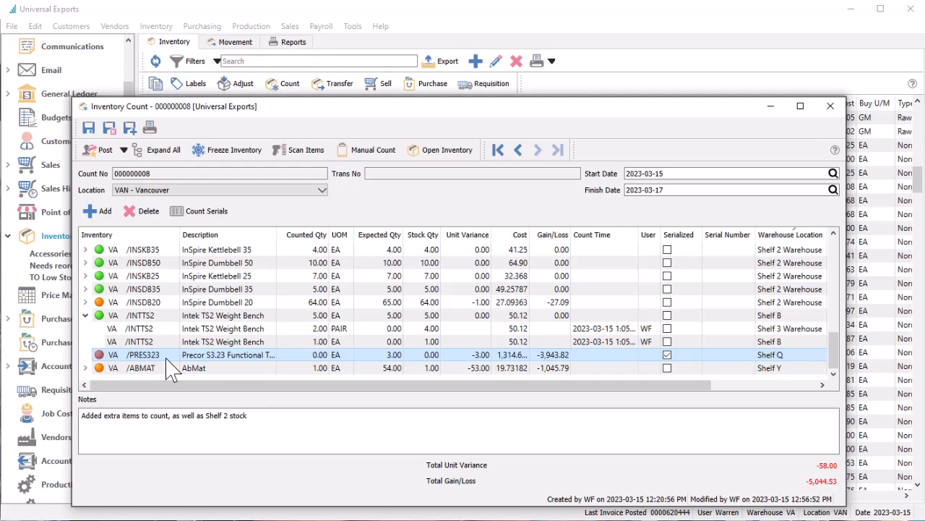
left_click(196, 216)
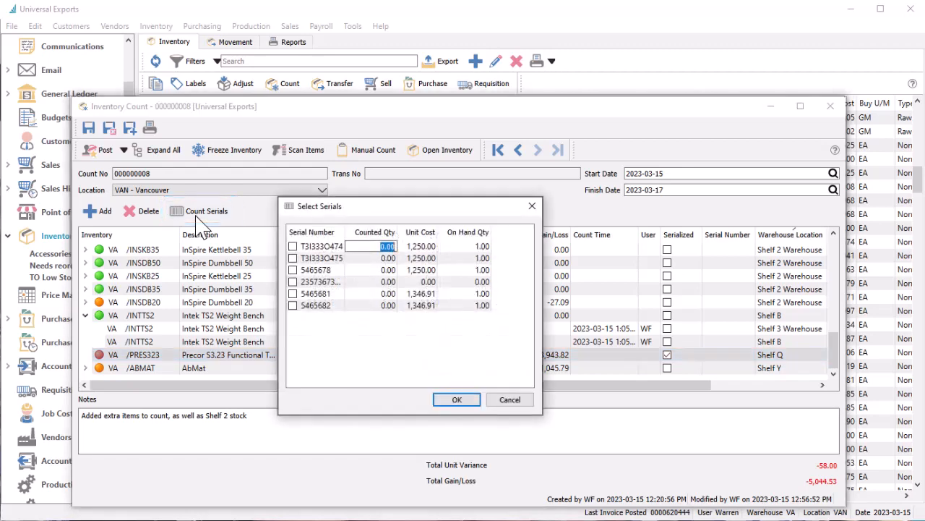
left_click(293, 294)
left_click(293, 305)
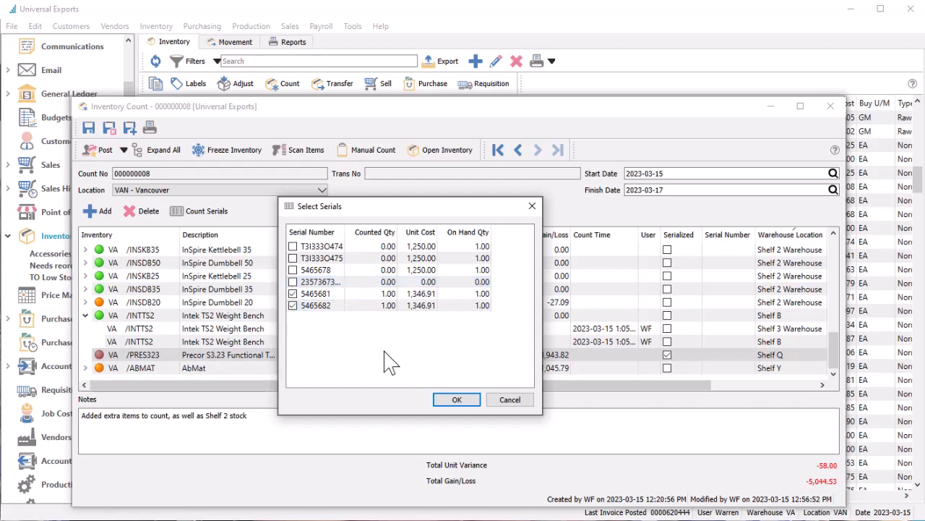
left_click(445, 401)
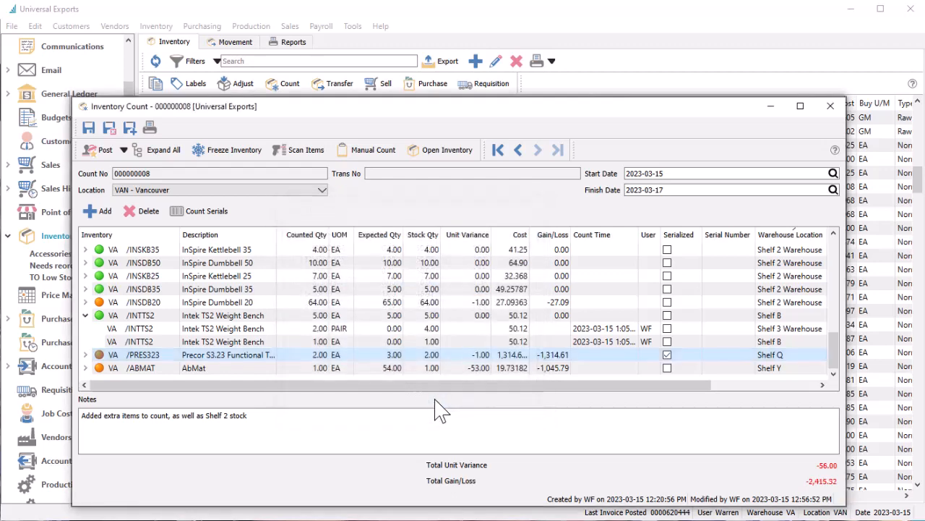
left_click(85, 354)
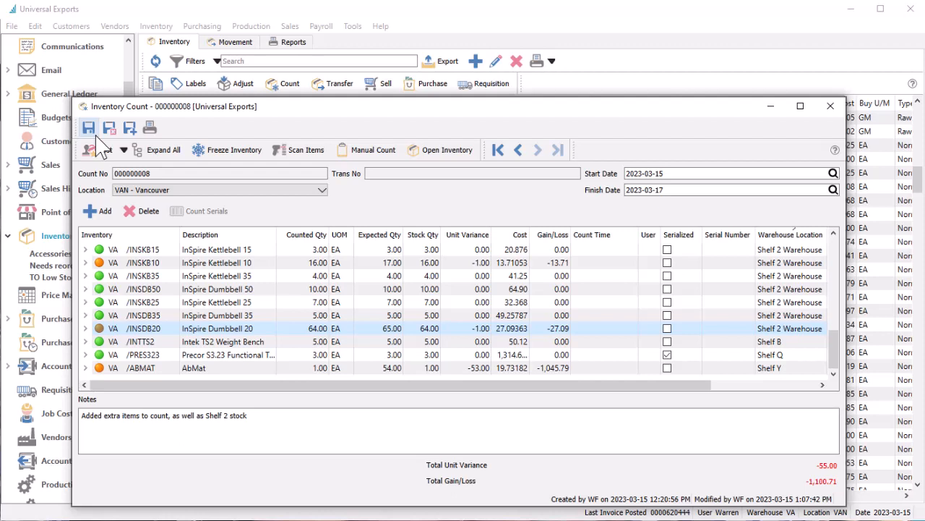
- Open the inventory record of InSpire Dumbbell 20 from the count, review its movement history and details, and close it
left_click(360, 331)
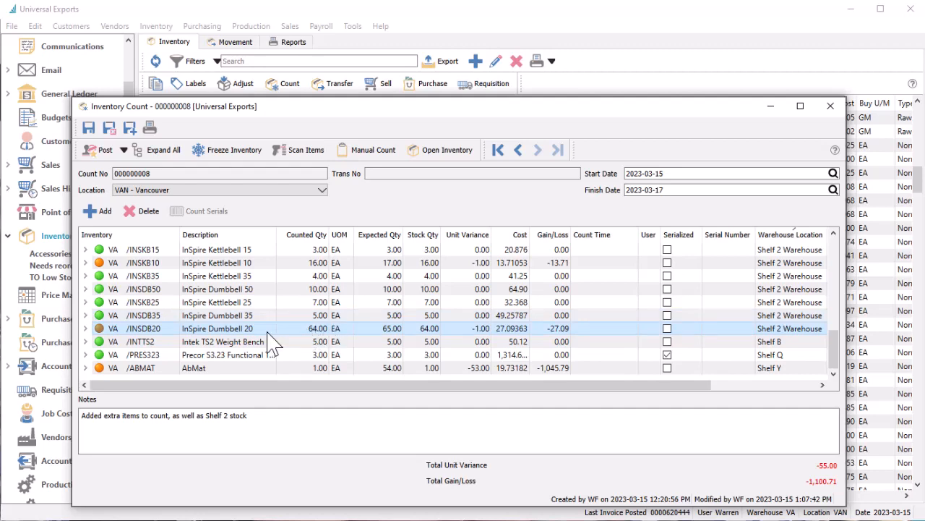
left_click(424, 153)
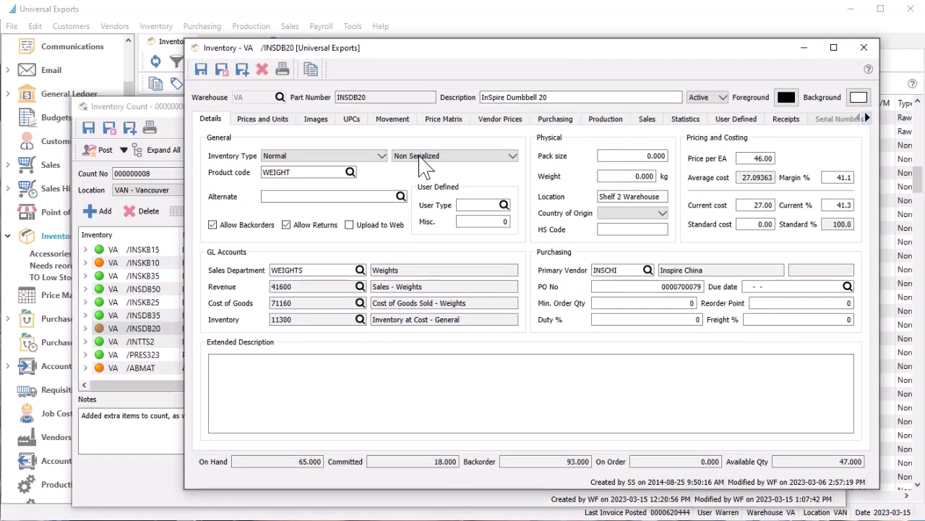
left_click(409, 128)
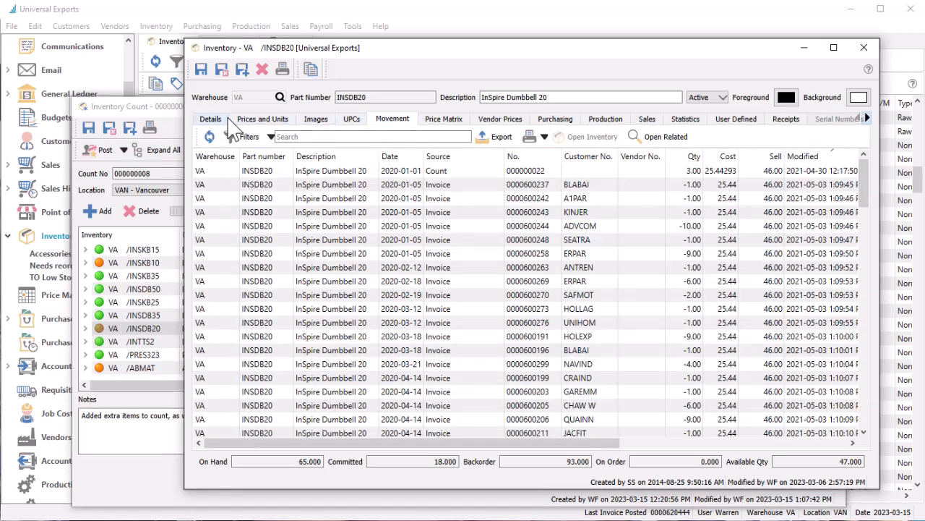
left_click(228, 122)
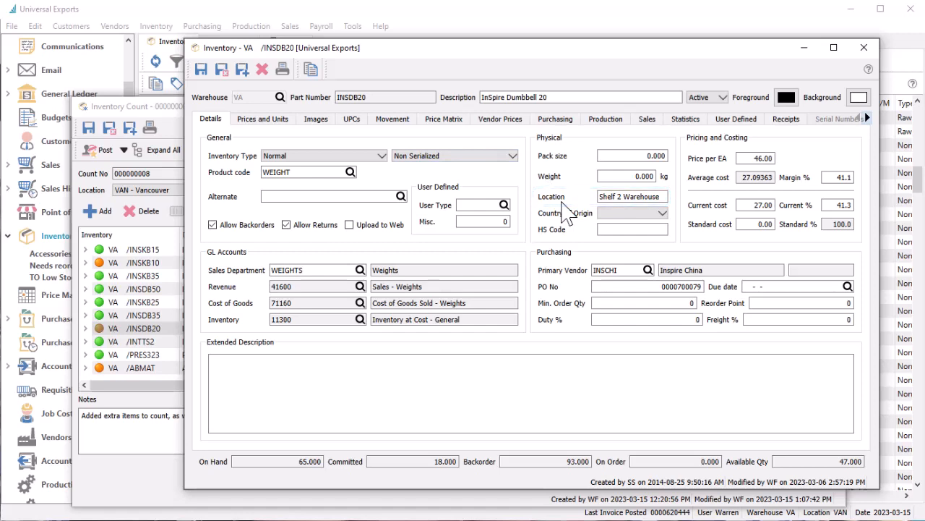
key("Escape")
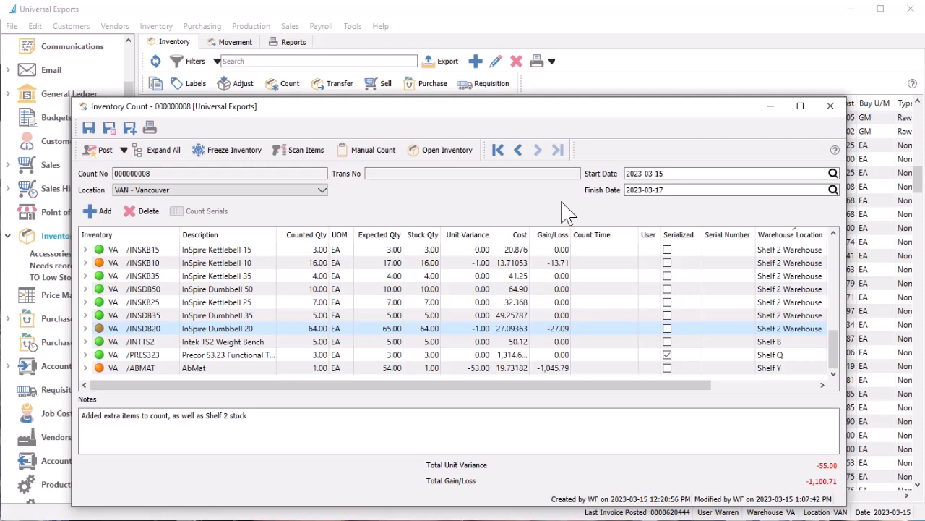
- Change the warehouse location of InSpire Dumbbell 20 to Shelf 3 in the count
left_click(771, 332)
type("Shelf 3")
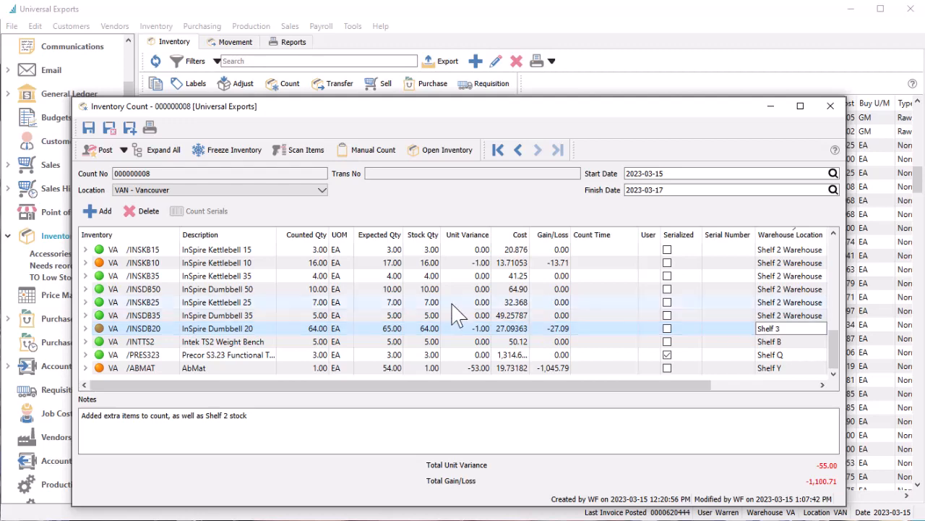
- Preview the Inventory Count Review and Inventory Variance reports for the count
left_click(149, 127)
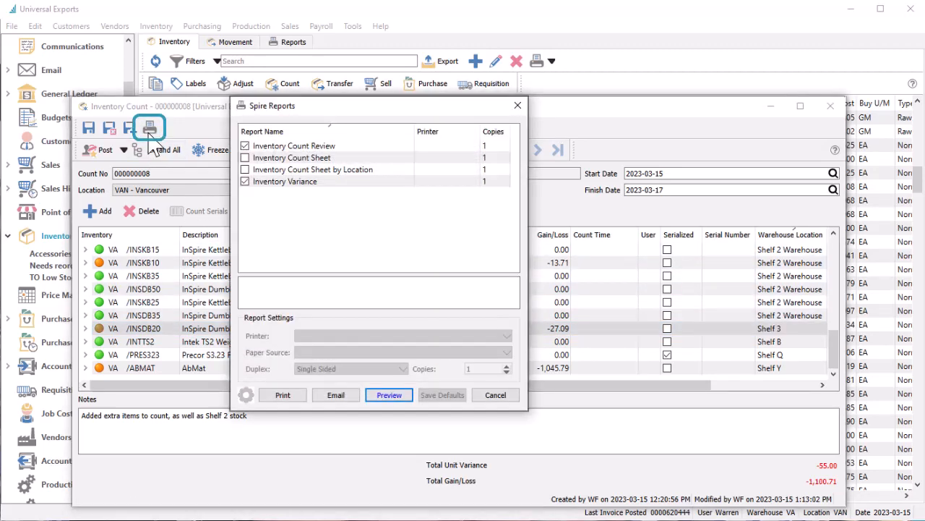
left_click(381, 395)
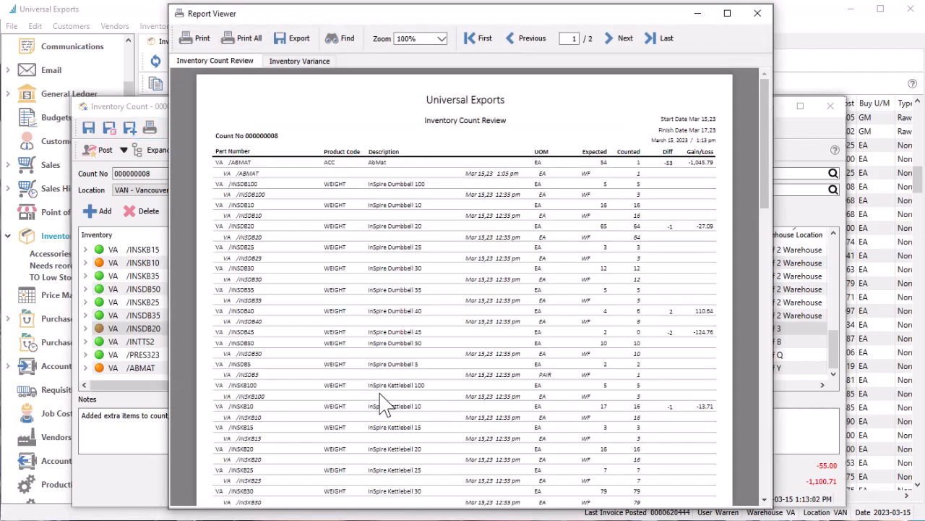
left_click(274, 64)
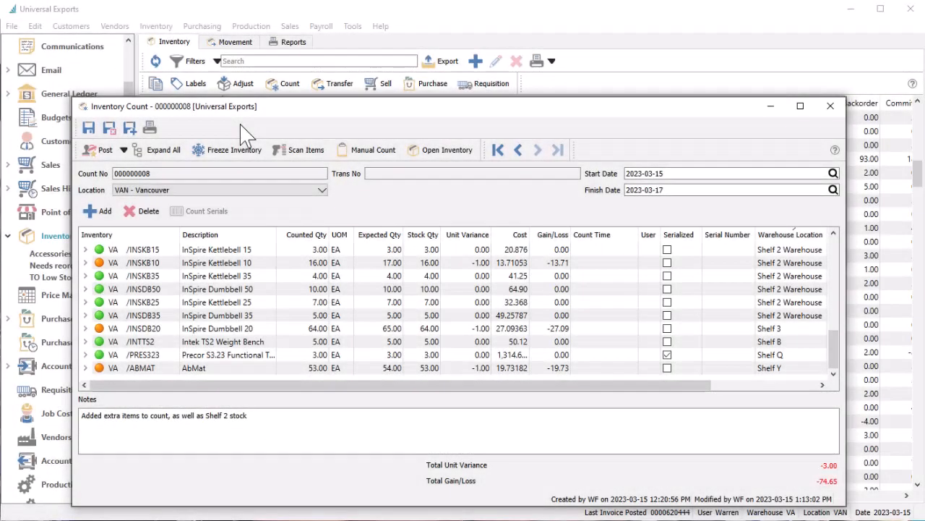
- Post the inventory count with transaction date 2023-03-15 and skip the Post Inventory Count report
left_click(108, 154)
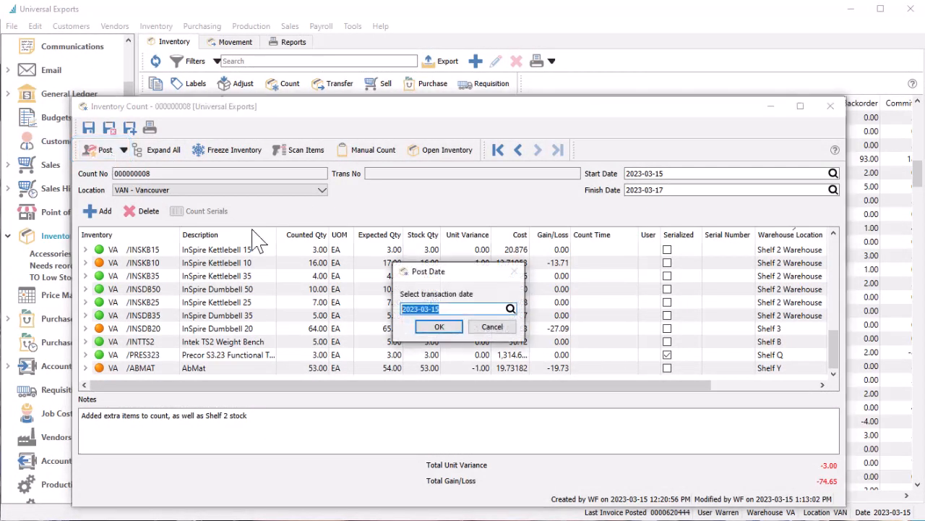
left_click(425, 331)
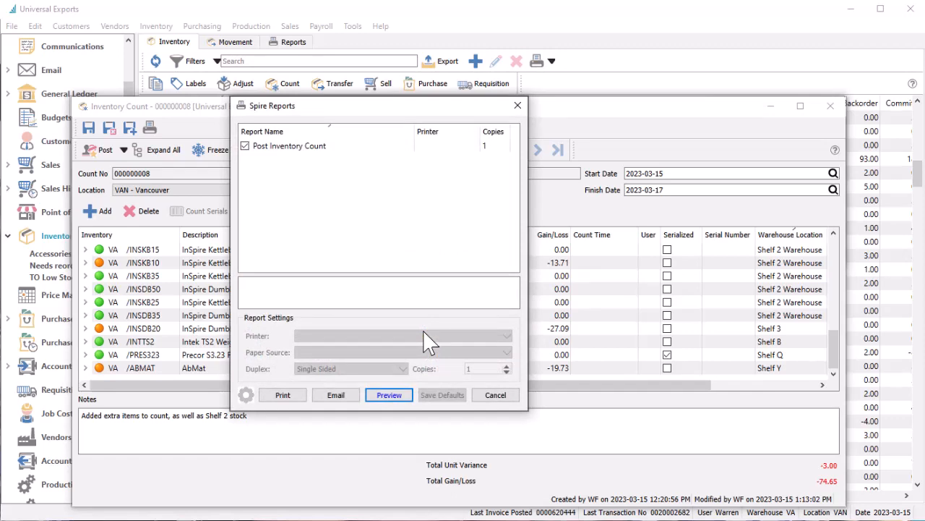
left_click(495, 394)
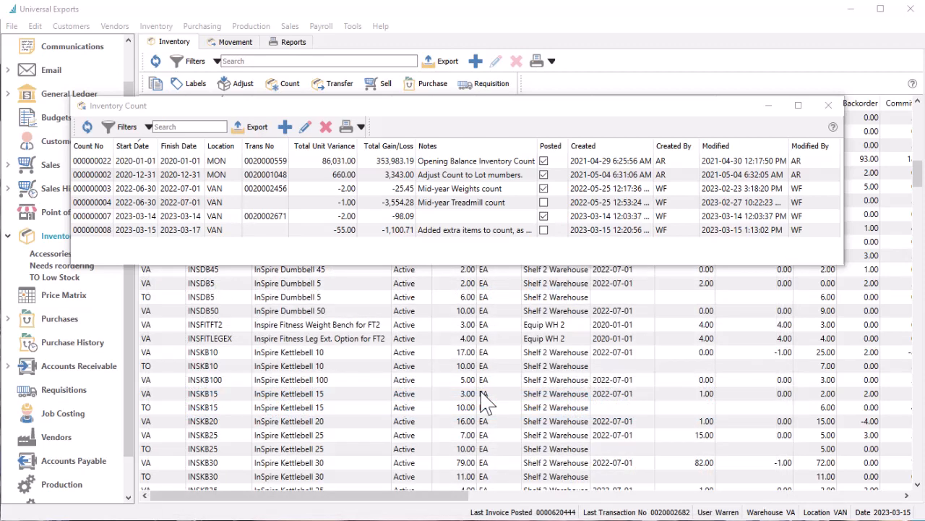
- Leave the inventory count list and refresh the main inventory list to check the last count columns
left_click(418, 263)
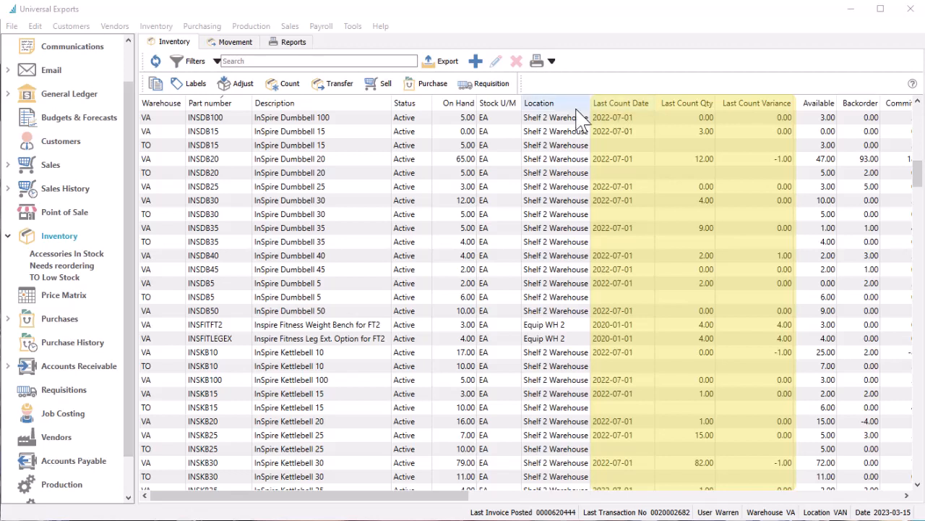
left_click(155, 61)
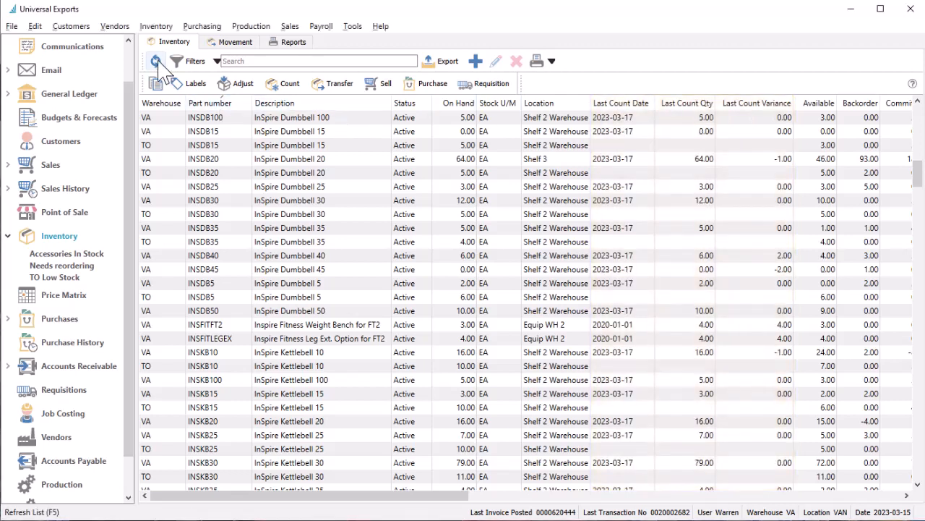